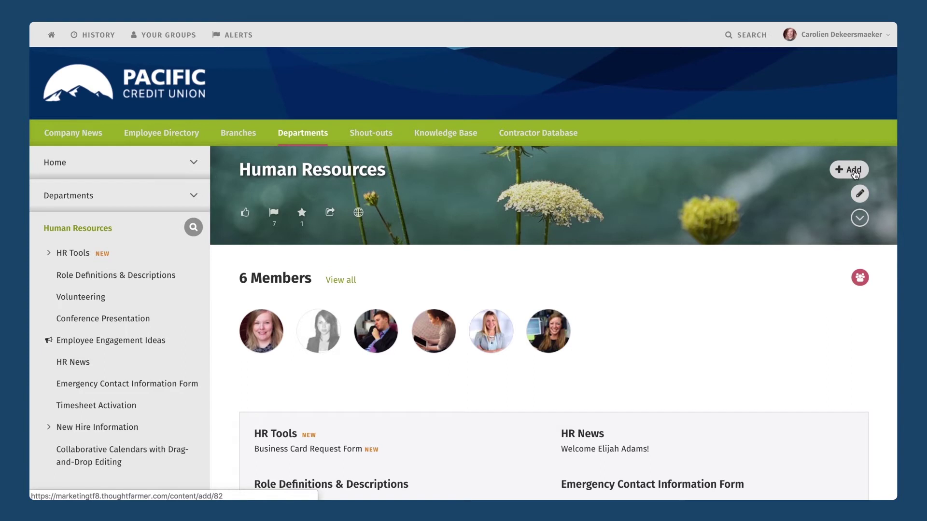
Step: Create a Human Resources page titled 'Leave Request Form' and show its content type choices
click(850, 170)
text(Lea)
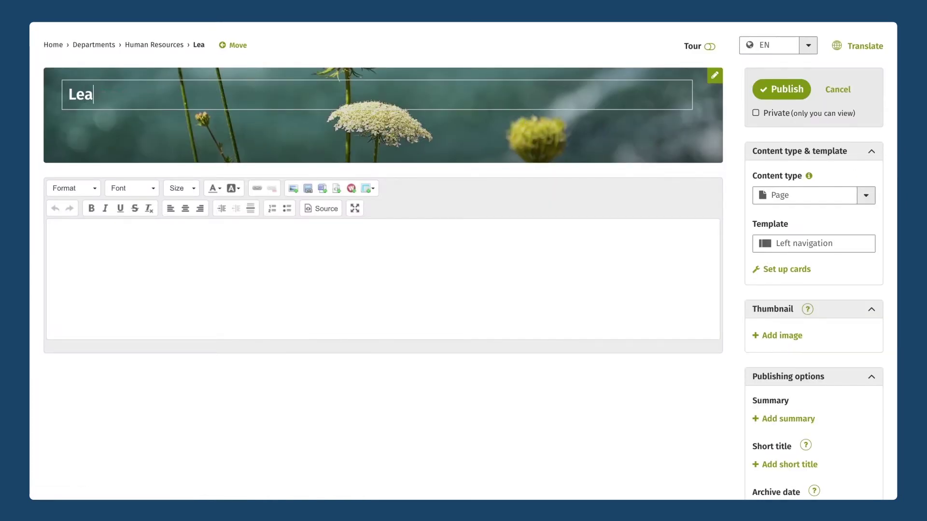
text(ve Request Form)
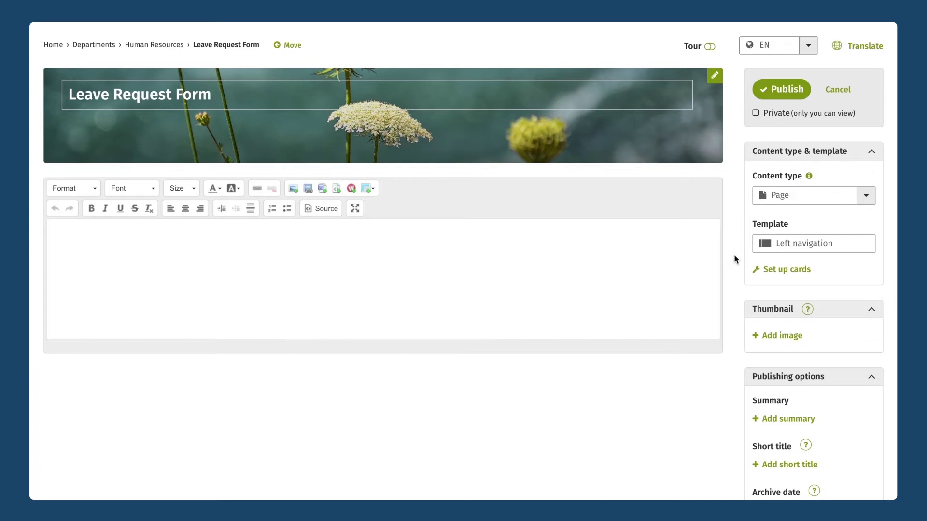
click(863, 195)
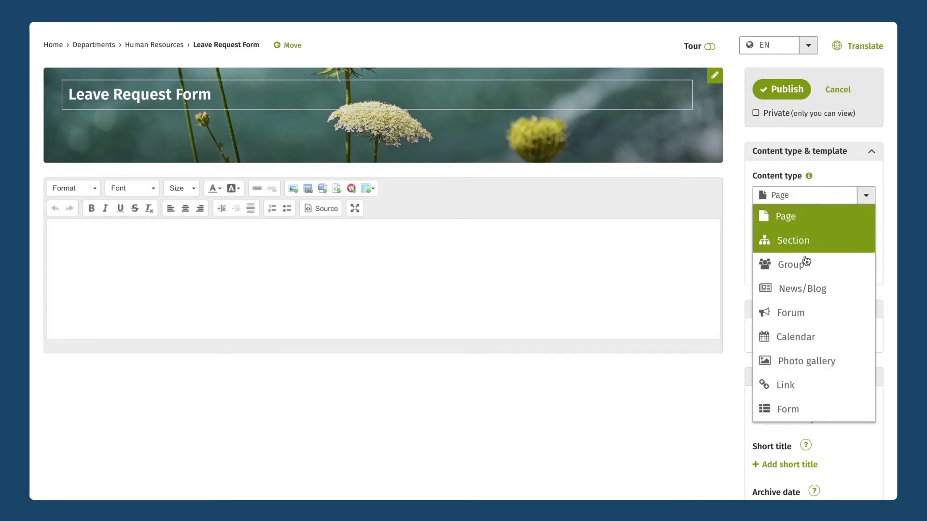
Step: Set the content type to Form, attach the Leave Request form found by searching 'Leave', and review the layout
click(801, 414)
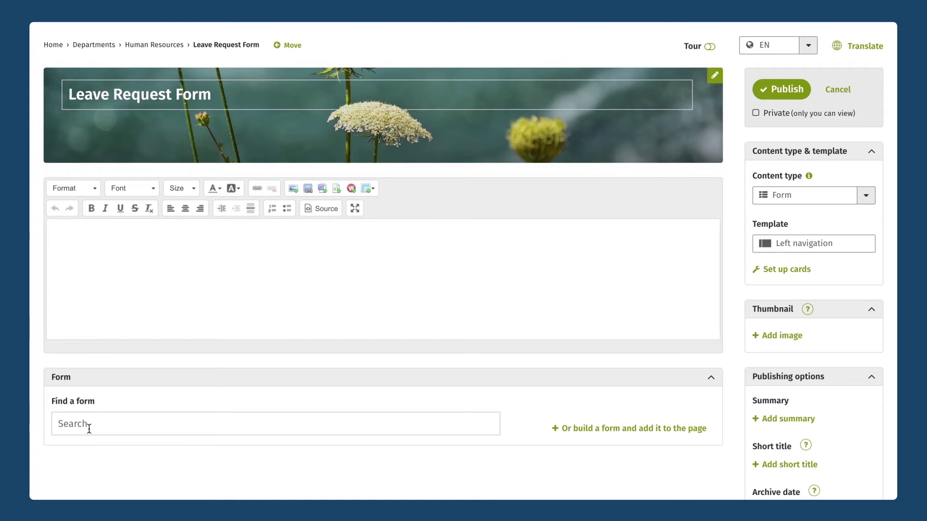
text(Leave)
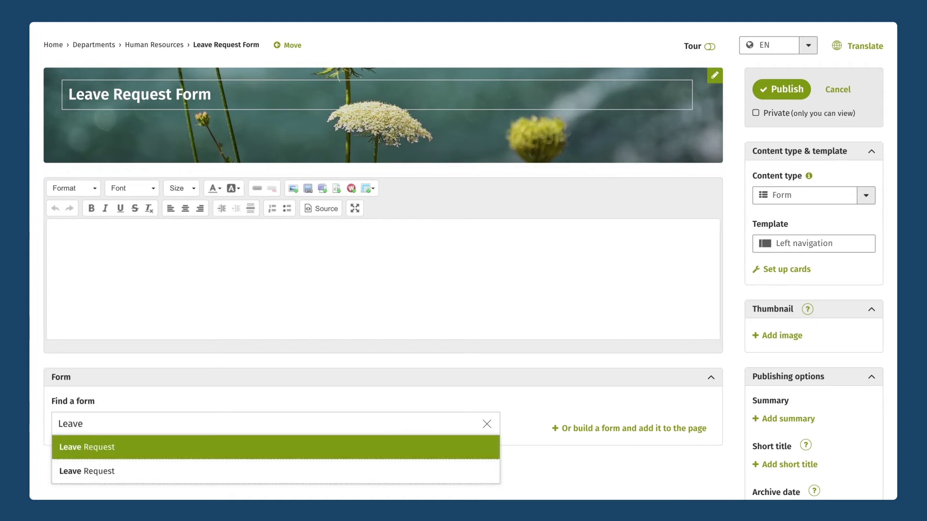
click(80, 446)
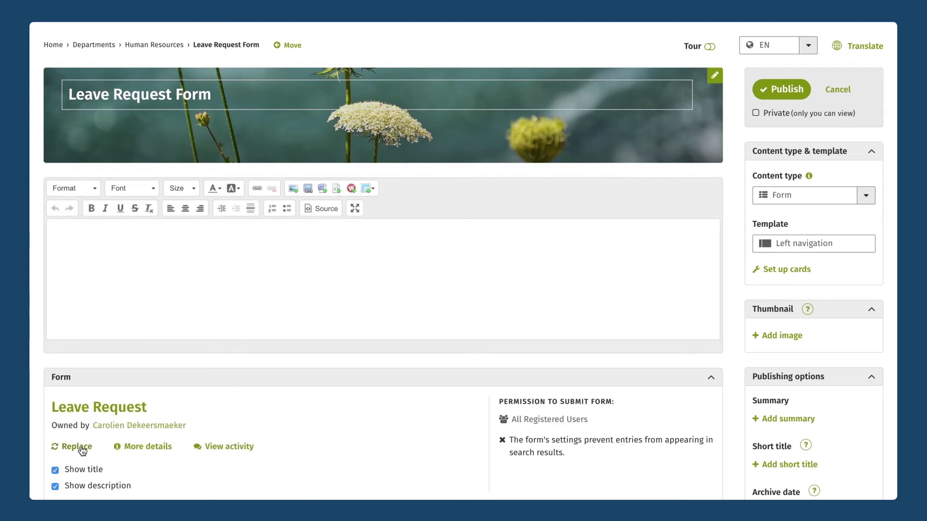
scroll(184, 347, down, 3)
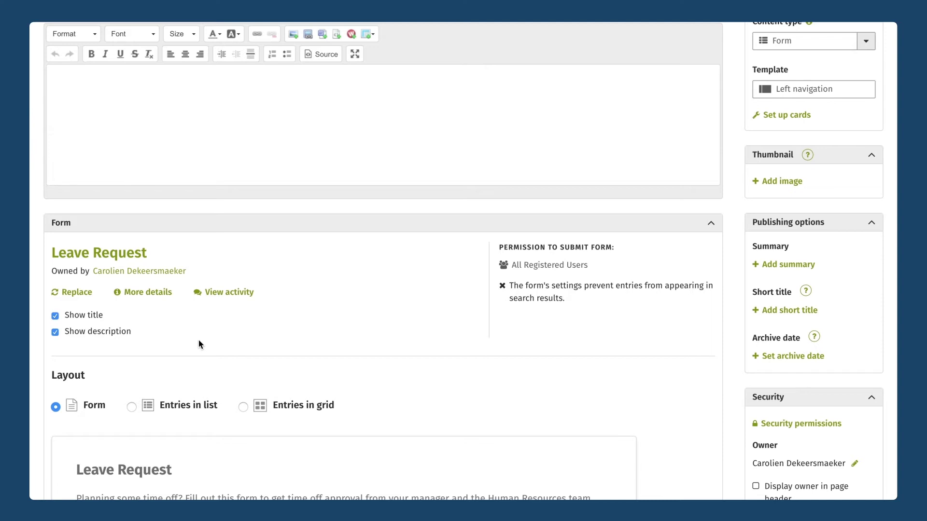
scroll(198, 340, down, 2)
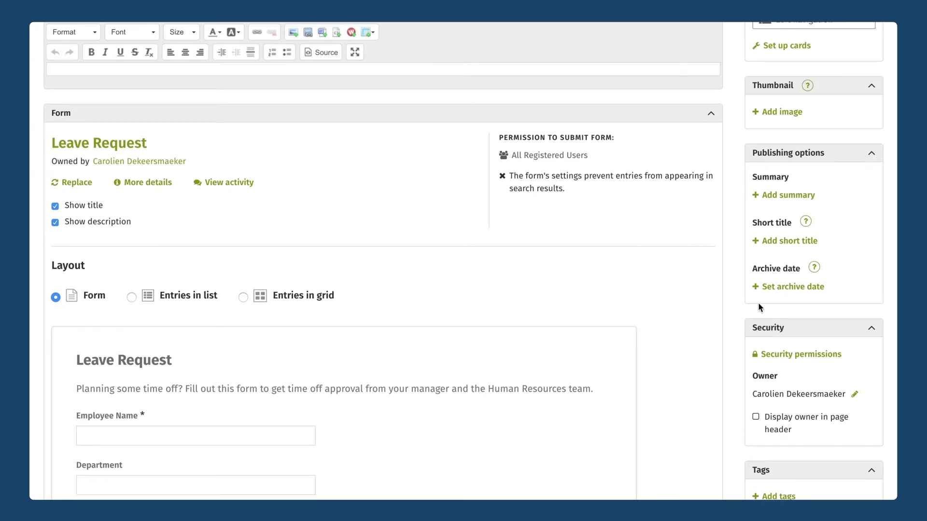
scroll(796, 104, up, 5)
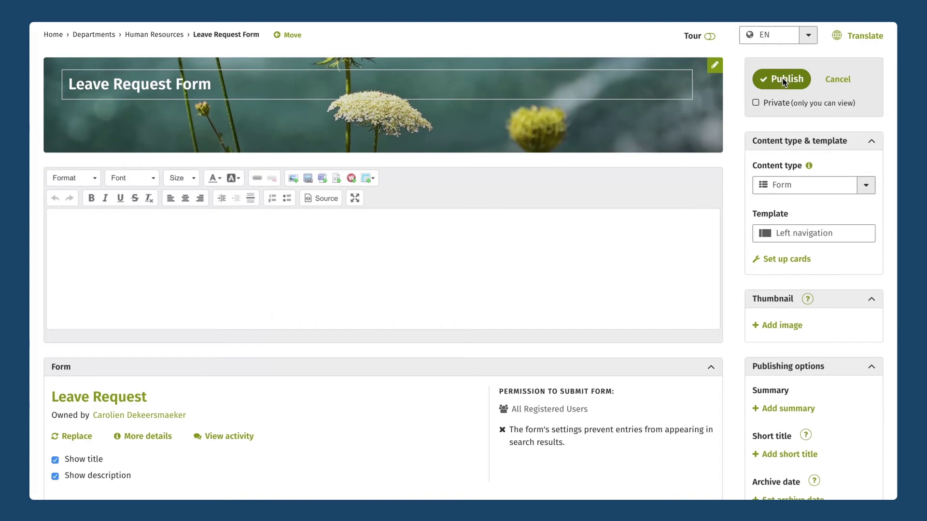
Step: Publish the Leave Request Form page
click(784, 80)
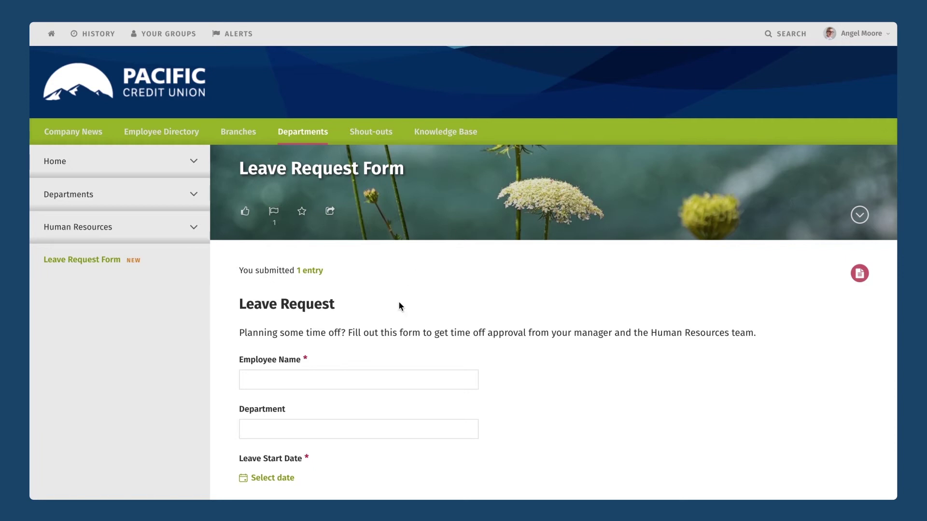
Step: Enter the employee's full name and the department Creative Services
scroll(399, 306, down, 4)
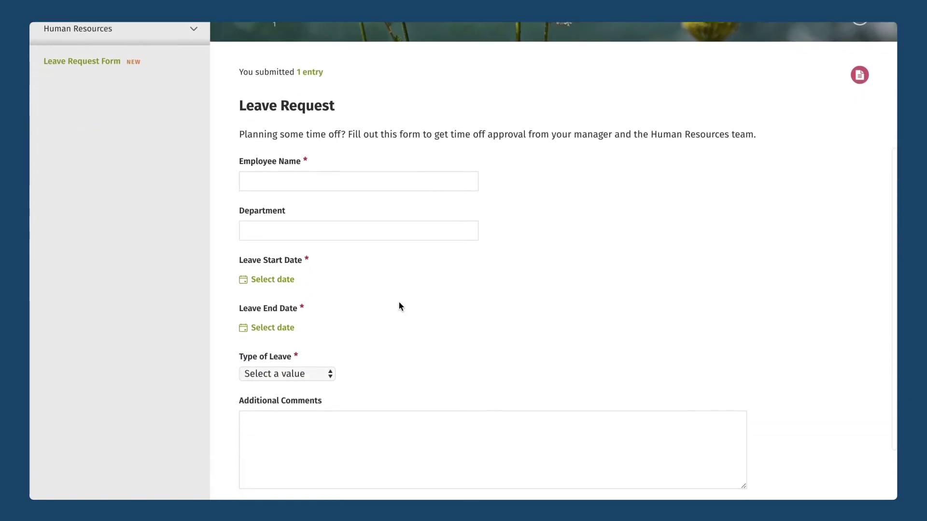
click(320, 179)
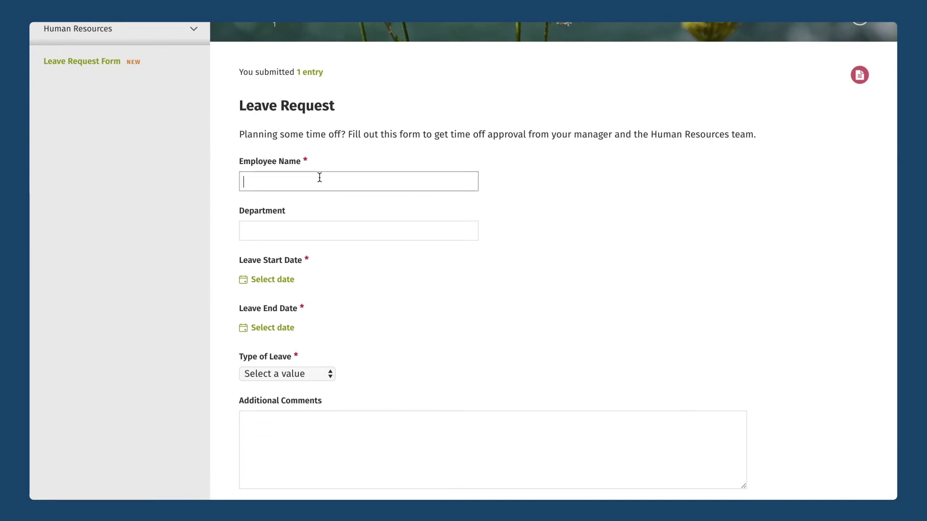
click(301, 225)
text(Creative Services)
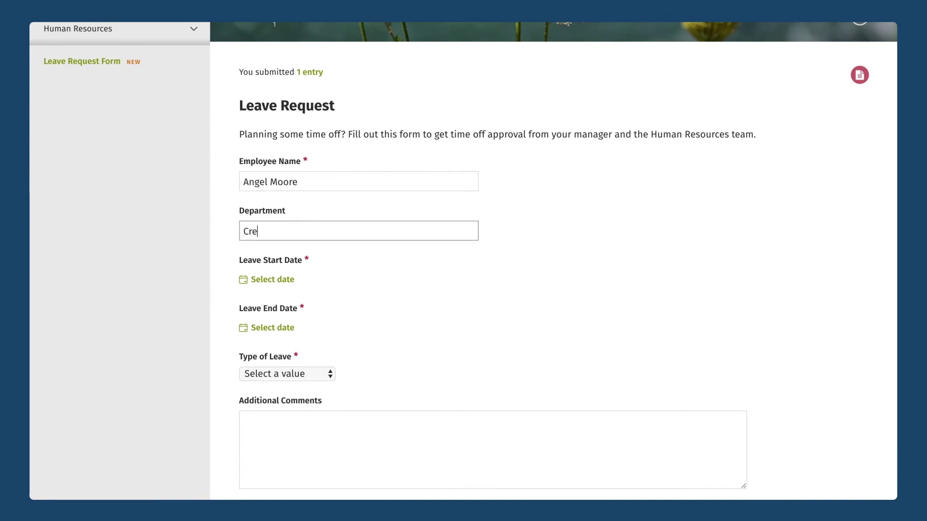
Step: Set the leave dates from October 15 to October 31, 2018
click(272, 280)
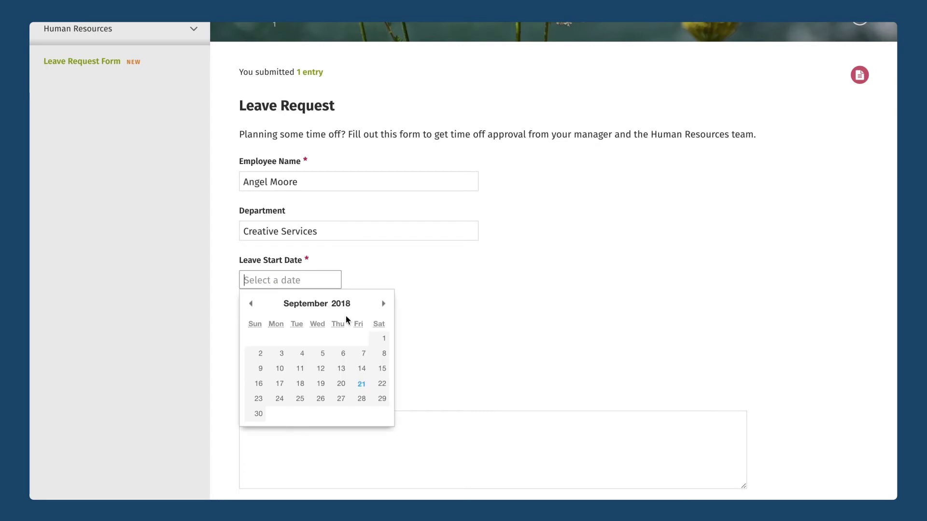
click(383, 302)
click(281, 369)
click(269, 329)
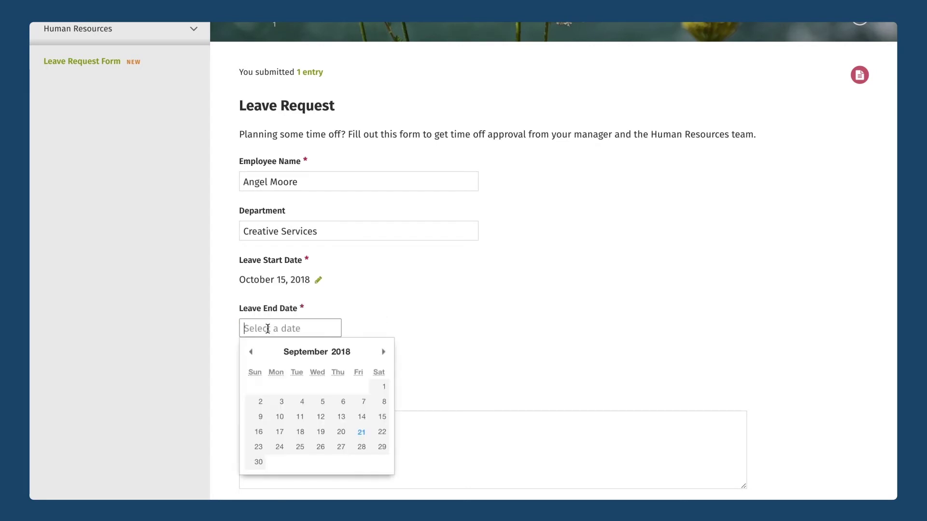
click(380, 354)
click(316, 445)
Step: Choose Vacation leave, comment 'Trip to Hawaii!', and submit the request
click(282, 375)
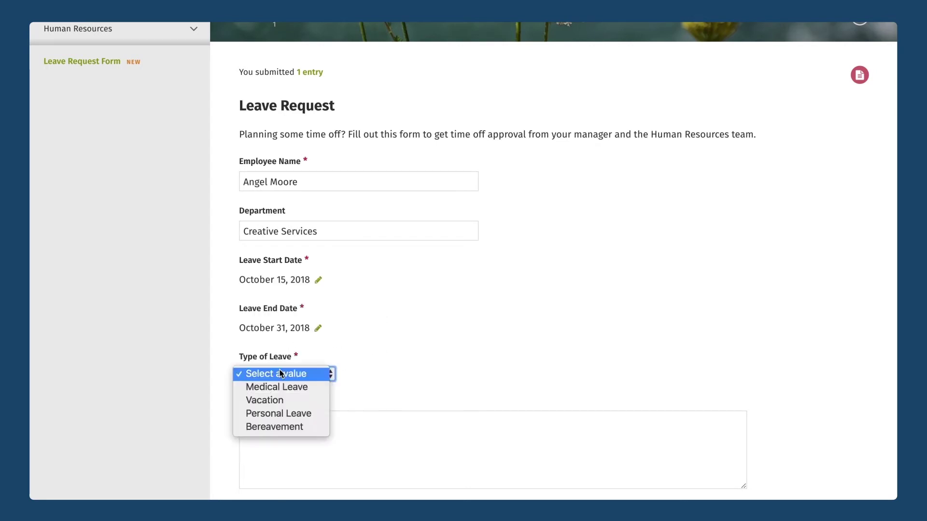
click(271, 399)
click(280, 422)
text(Trip to Hawaii!)
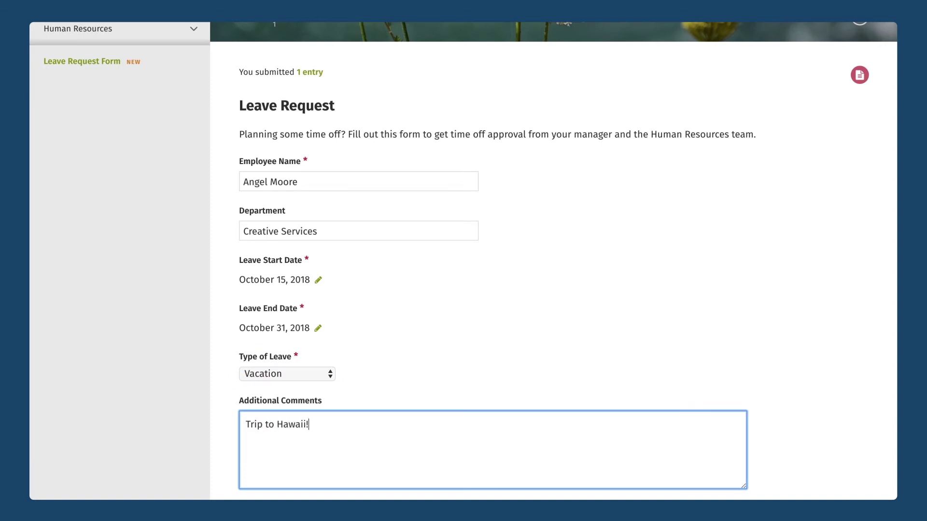
scroll(463, 261, down, 2)
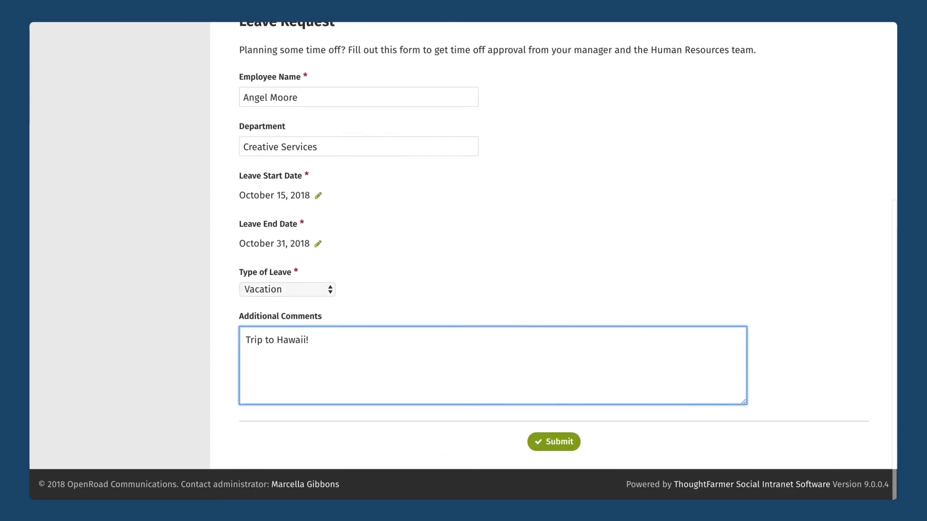
click(558, 448)
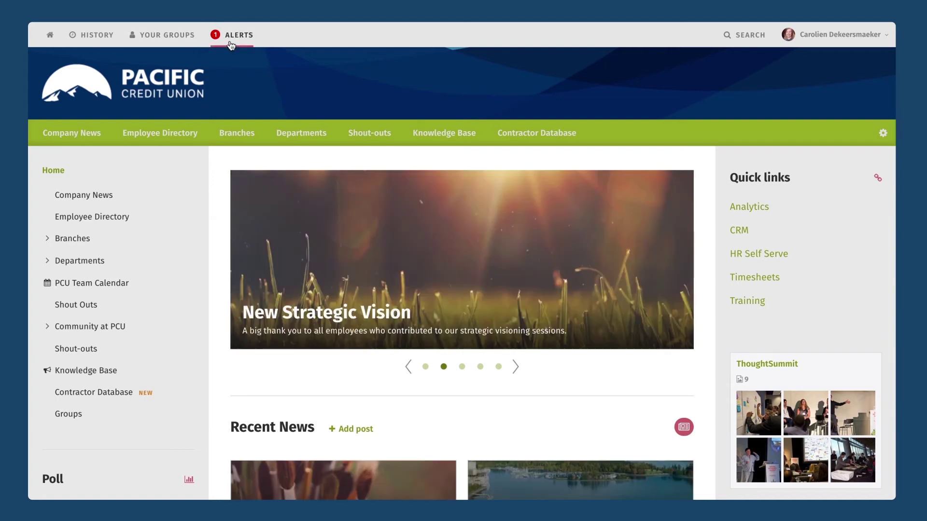
Step: From the Forms alerts, open the Leave Request entries assigned to you
click(232, 44)
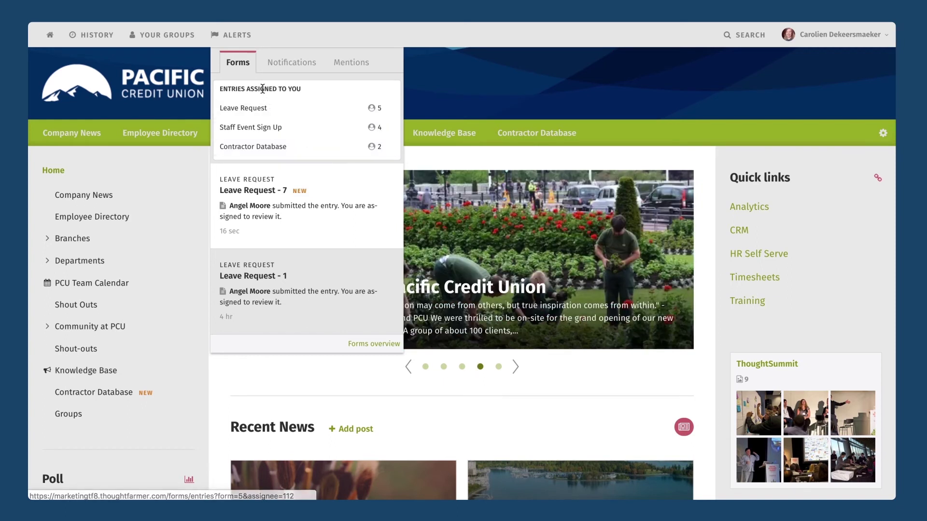
click(260, 107)
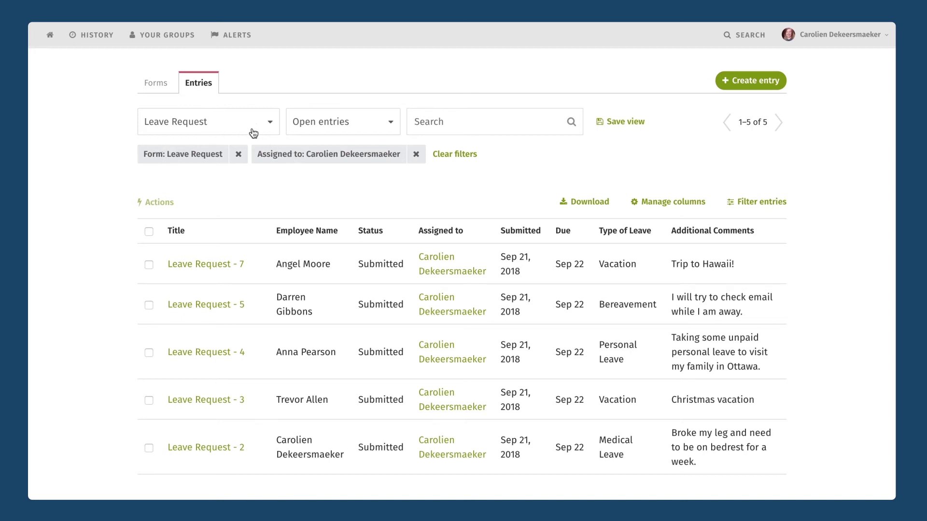
Step: Clear the current filters, show only entries assigned to you, and open Leave Request - 7
click(236, 159)
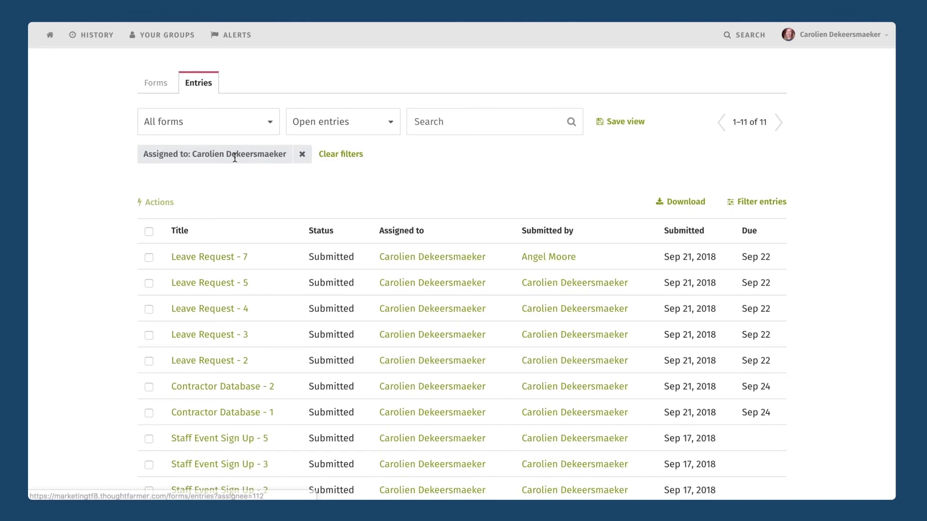
click(303, 153)
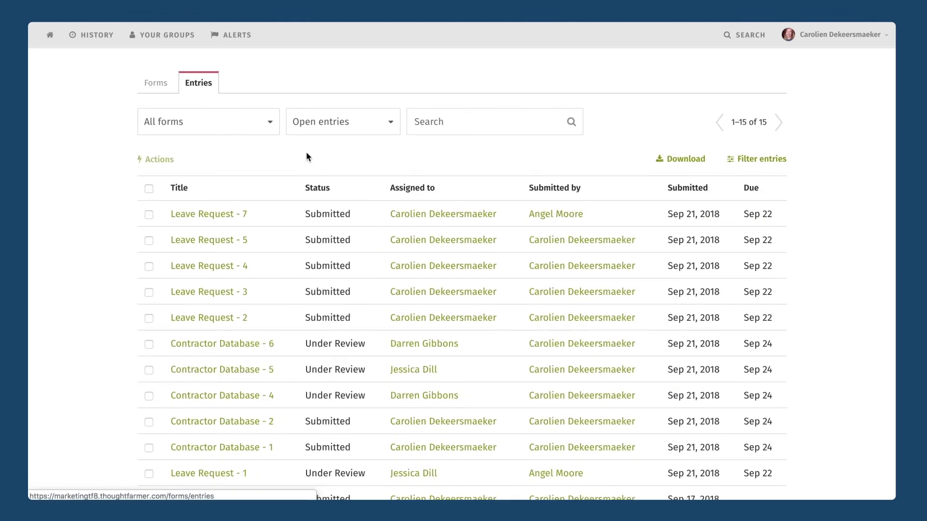
click(203, 126)
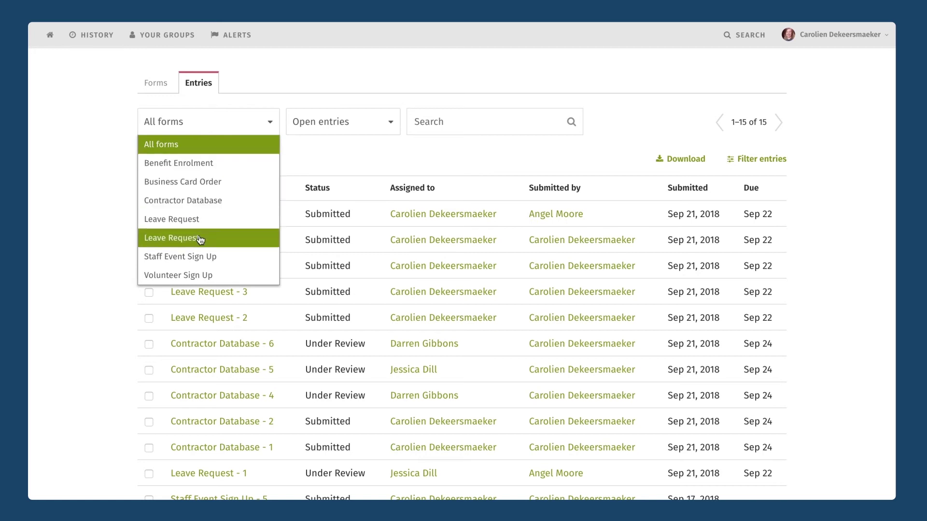
click(268, 124)
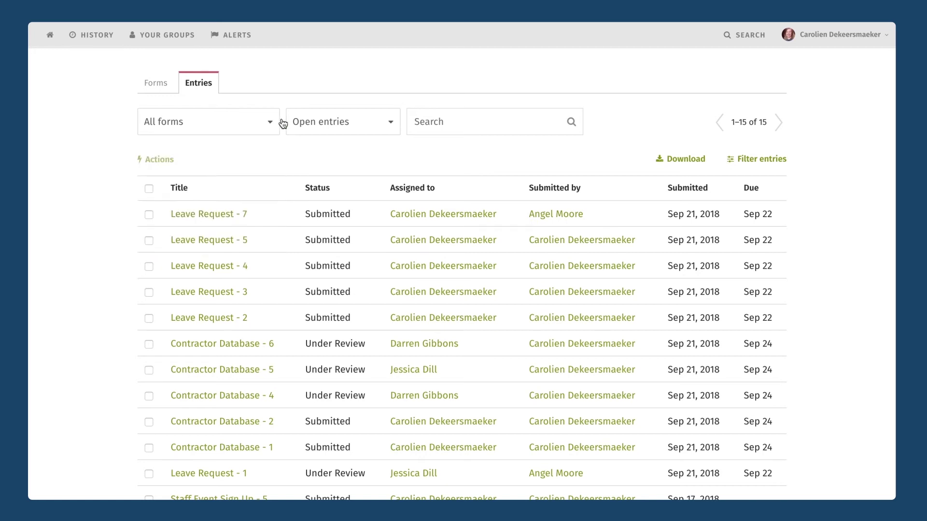
click(333, 126)
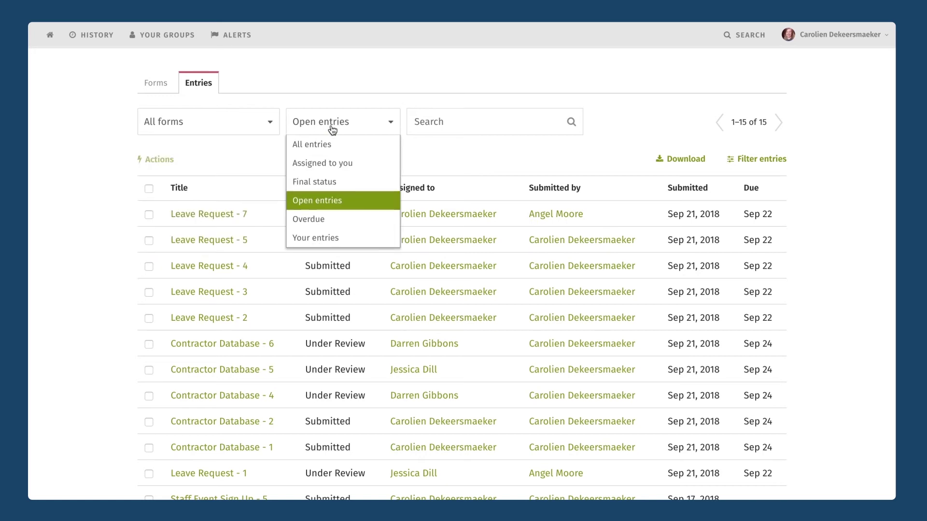
click(330, 164)
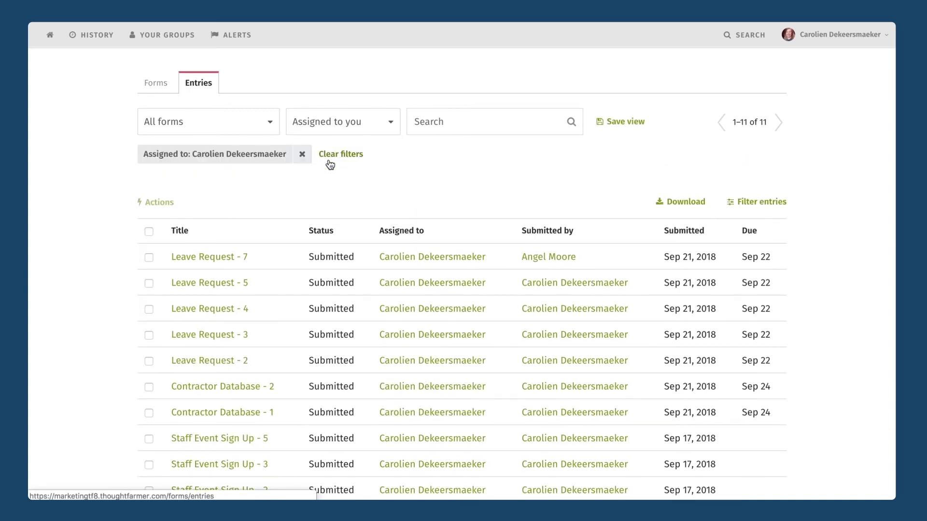
click(215, 261)
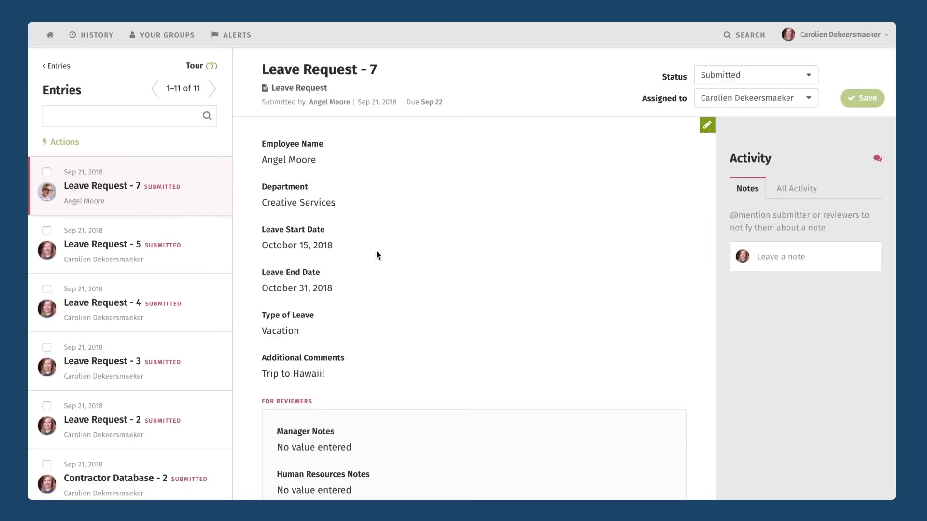
Step: Edit Leave Request - 7, write an approval note naming the reviewer in Manager Notes, and save
scroll(375, 201, down, 2)
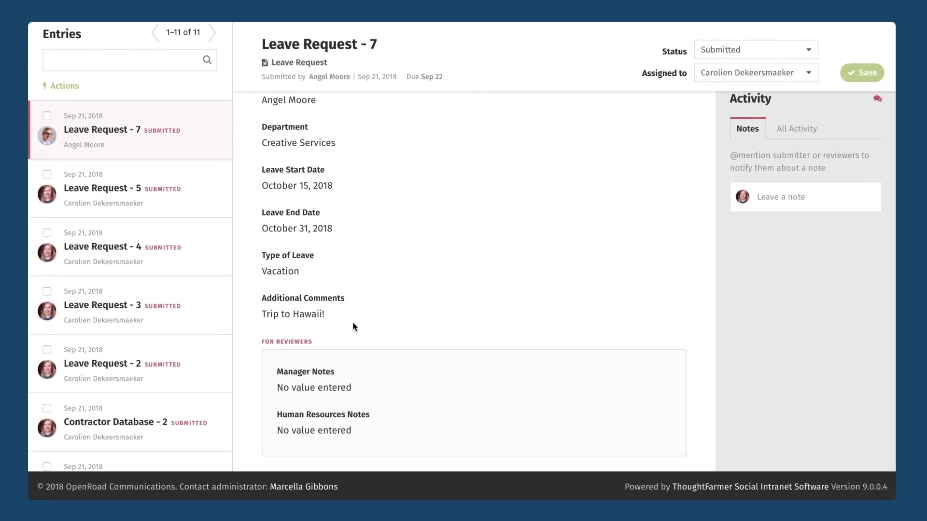
scroll(345, 409, up, 2)
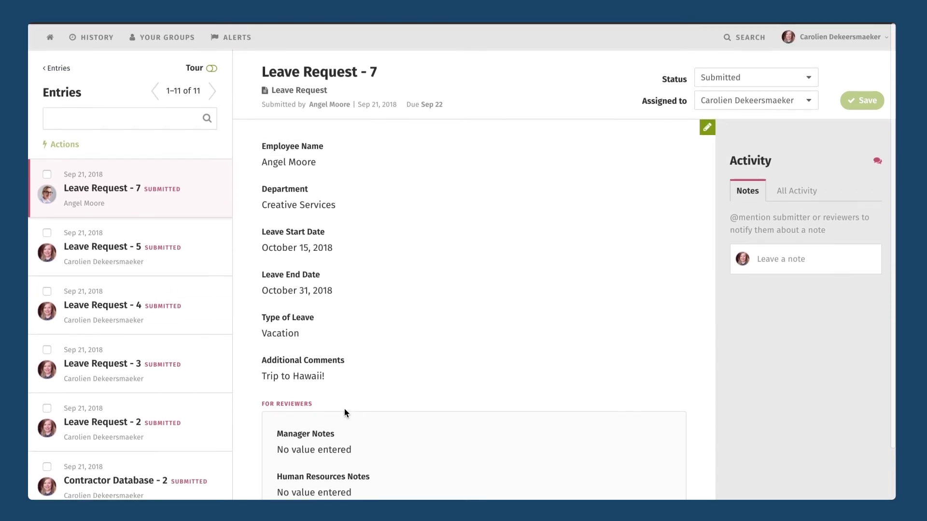
scroll(471, 261, down, 2)
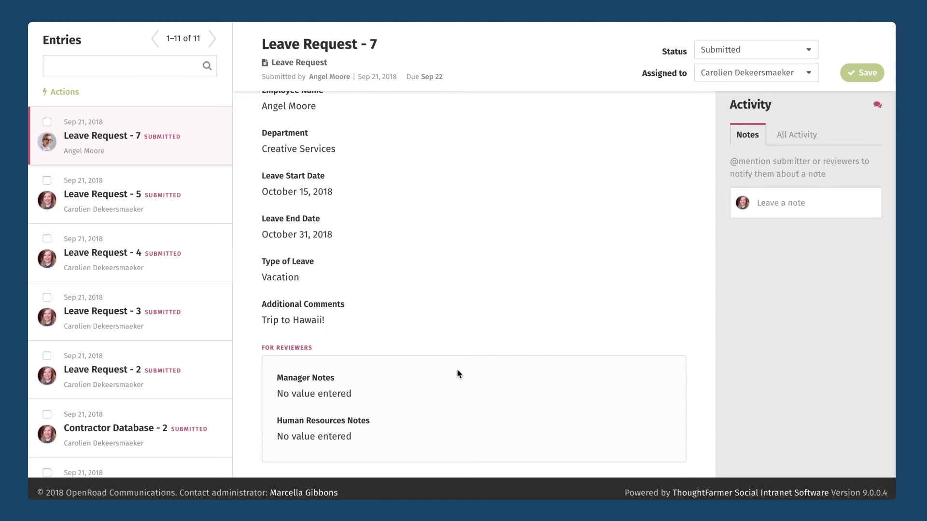
scroll(579, 331, up, 2)
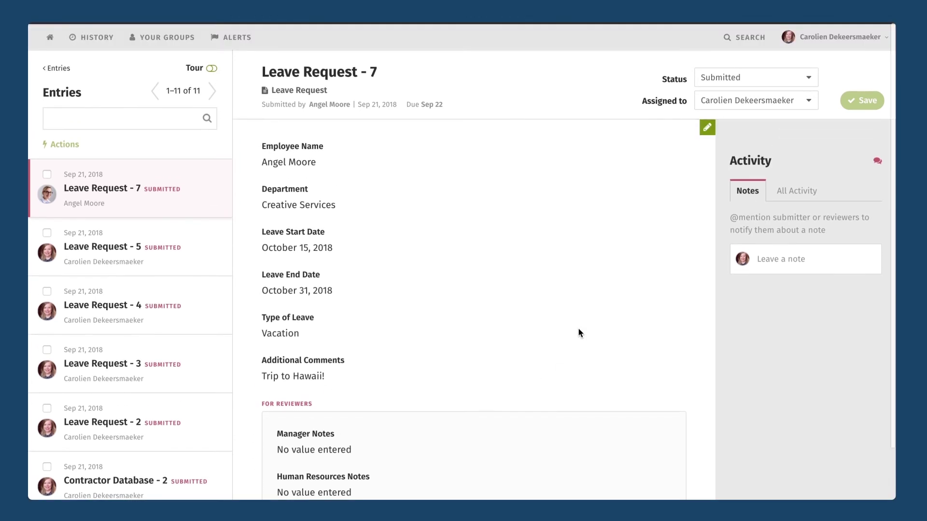
click(708, 126)
scroll(442, 212, down, 6)
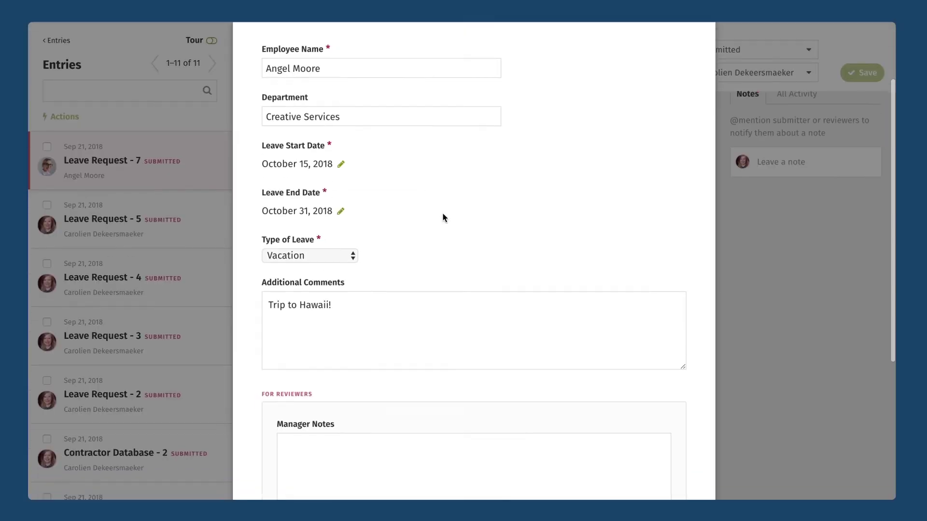
click(397, 267)
text(Approved by )
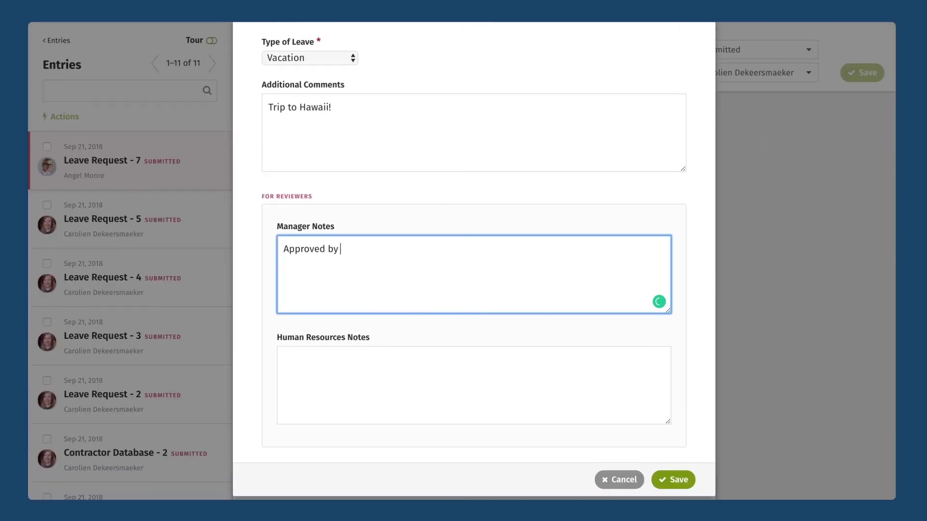
text(Carolien)
click(672, 479)
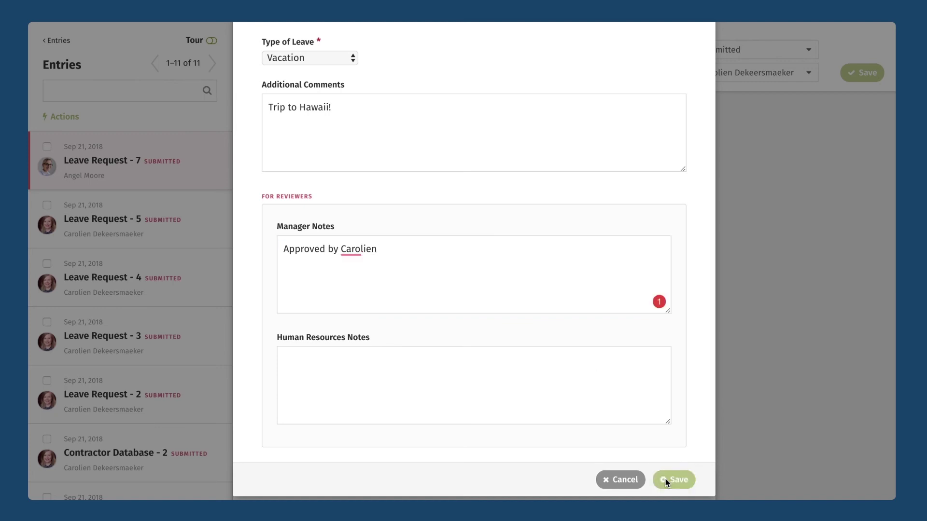
scroll(444, 207, up, 2)
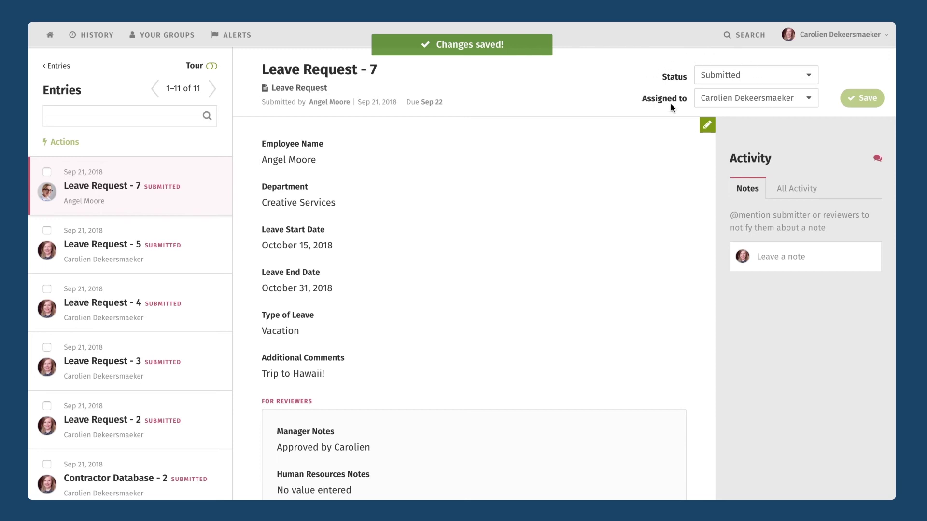
Step: Set the entry's status to Under Review and reassign it to another reviewer
click(727, 74)
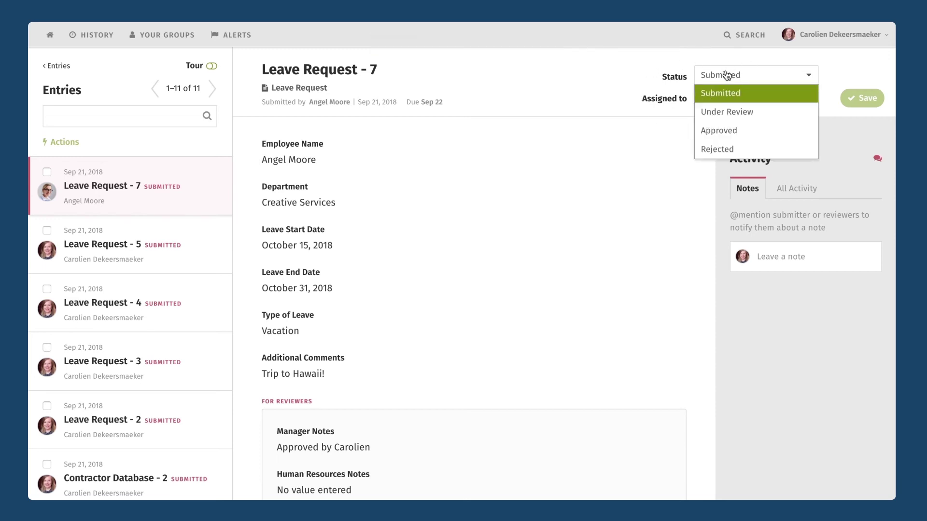
click(717, 114)
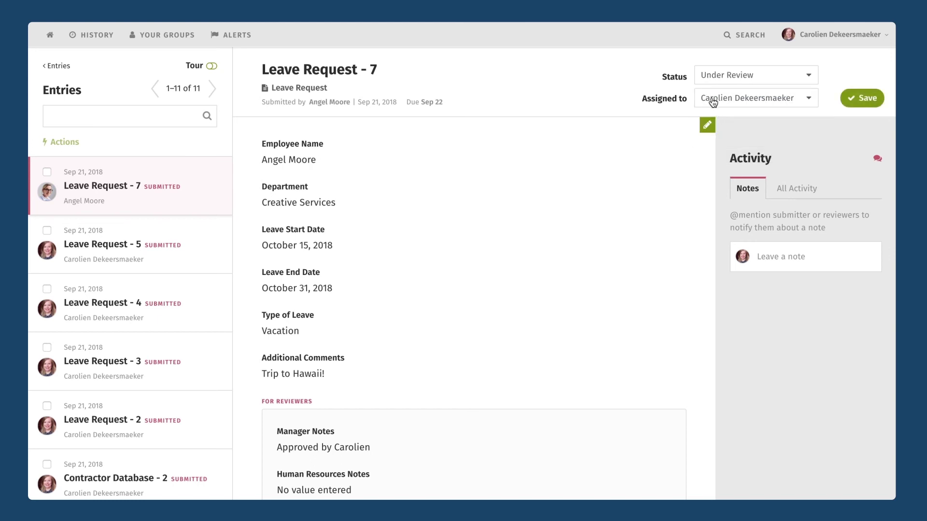
click(713, 102)
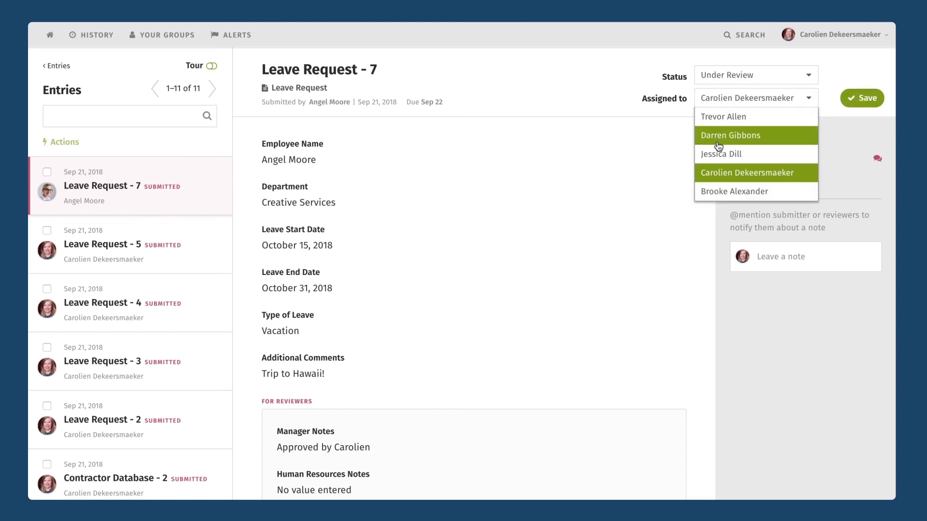
click(719, 193)
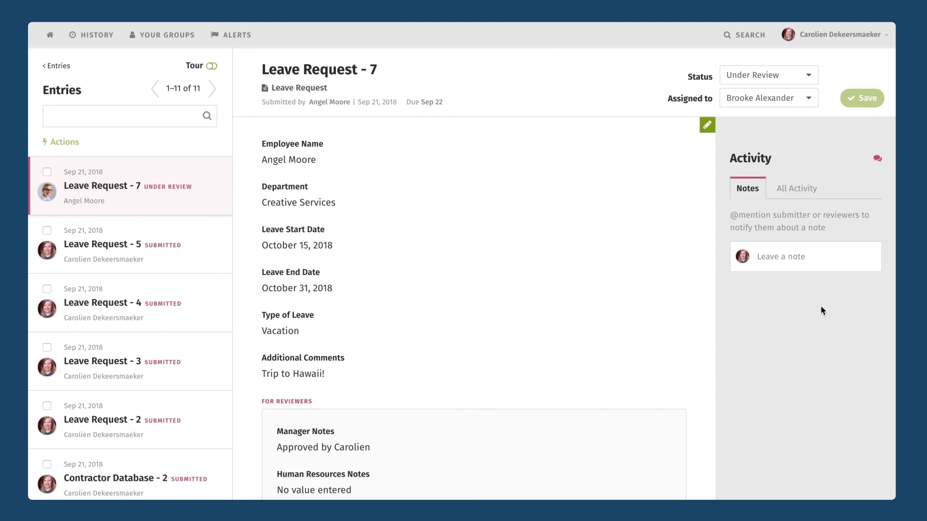
Step: Check the entry's All Activity history, then return to its notes
click(795, 192)
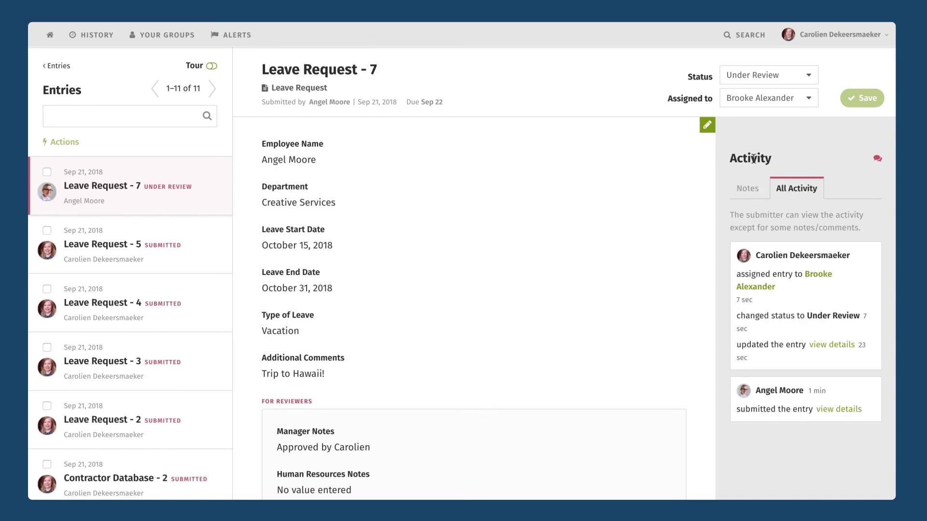
scroll(792, 263, down, 1)
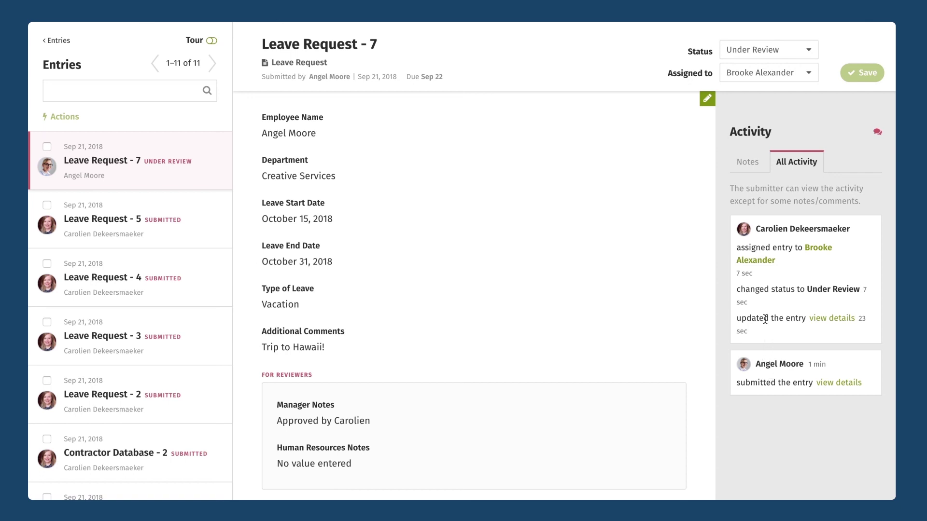
click(747, 166)
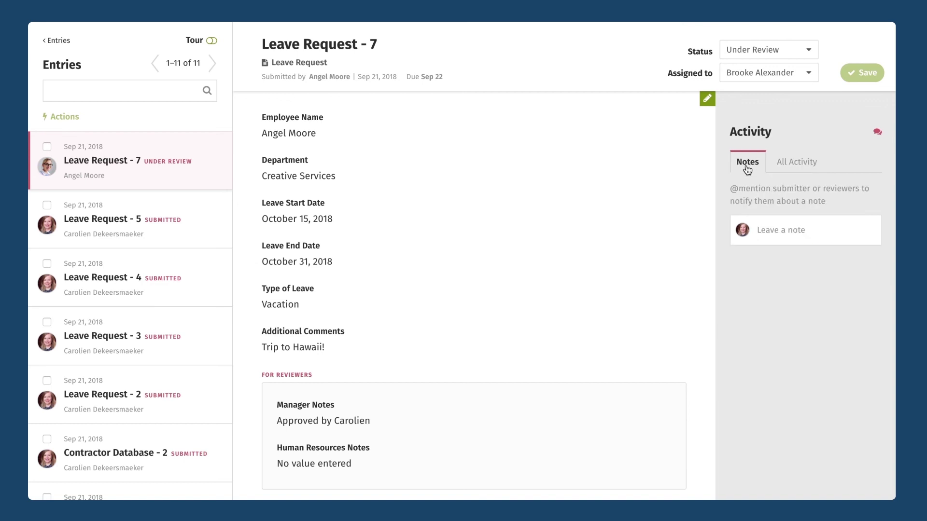
Step: Post a reviewers-only note asking to arrange backup while the employee is away
click(763, 231)
text(Make sure that we have)
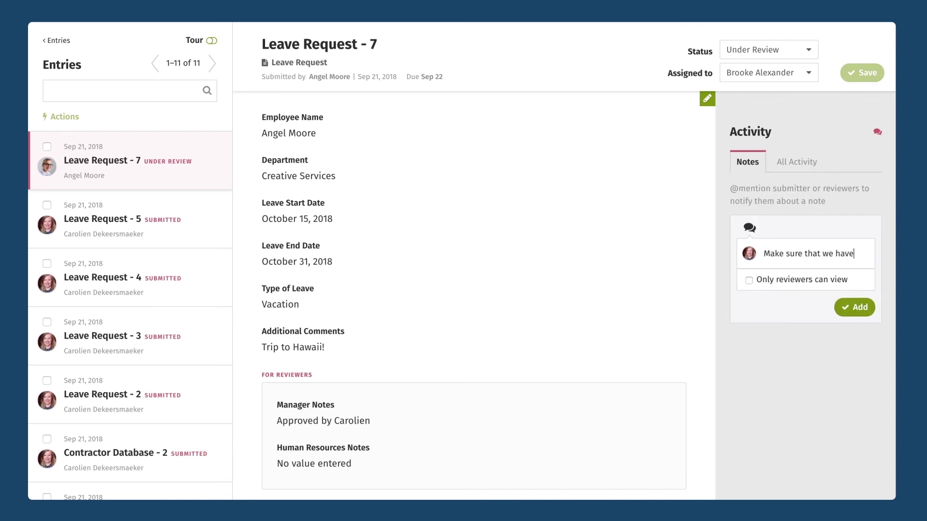
text( backup for Angel when she )
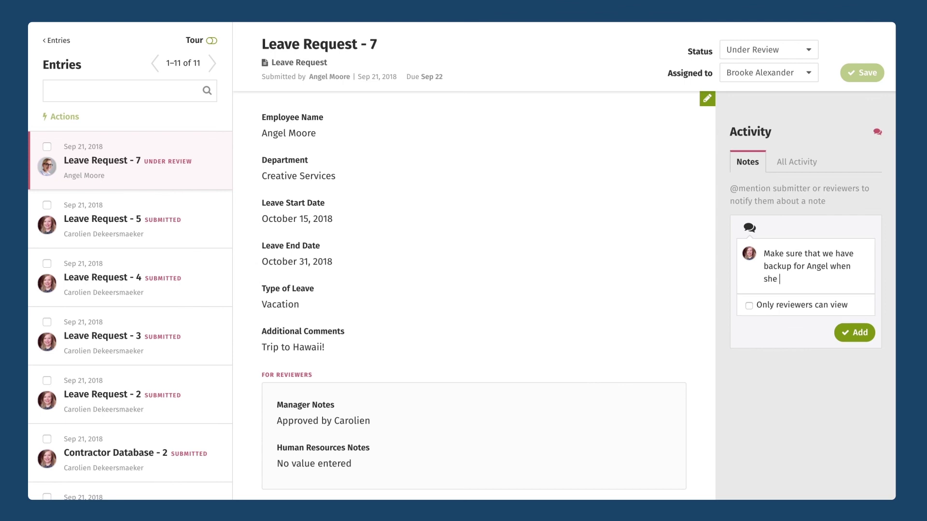
text(is away!)
click(748, 306)
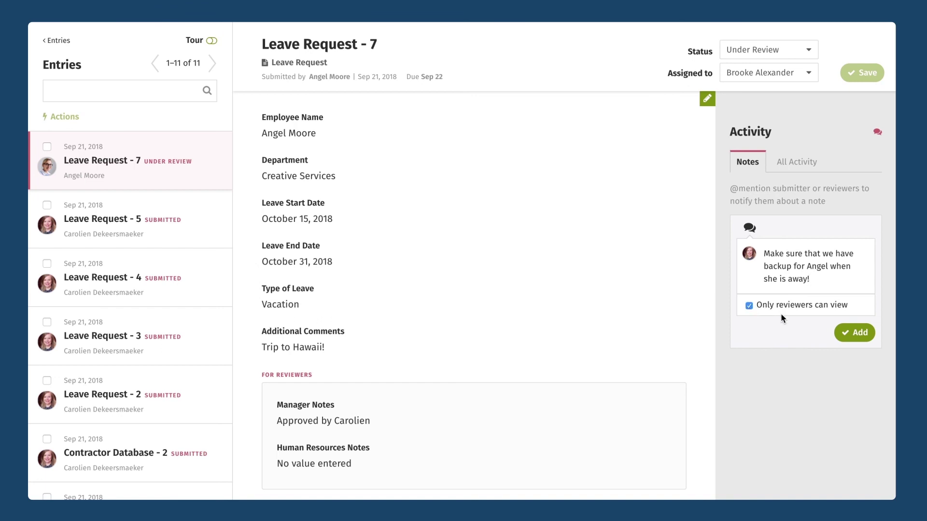
click(849, 332)
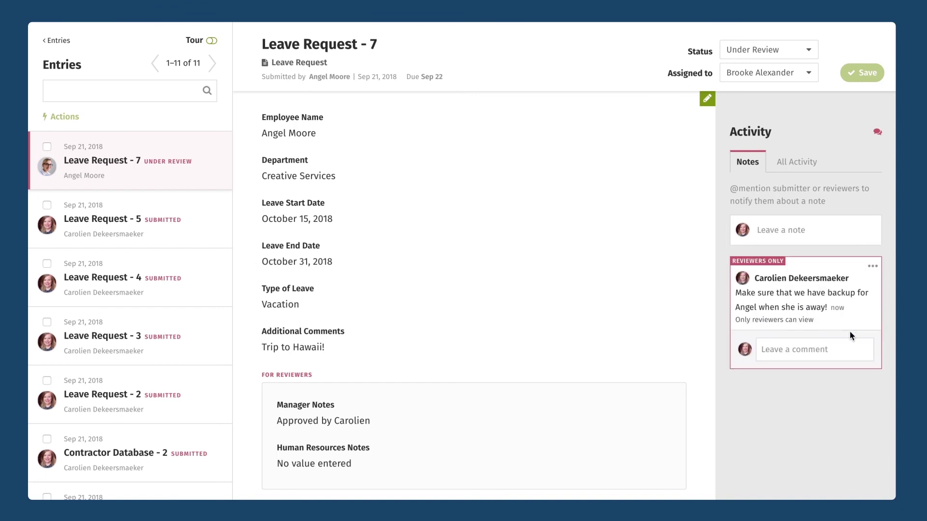